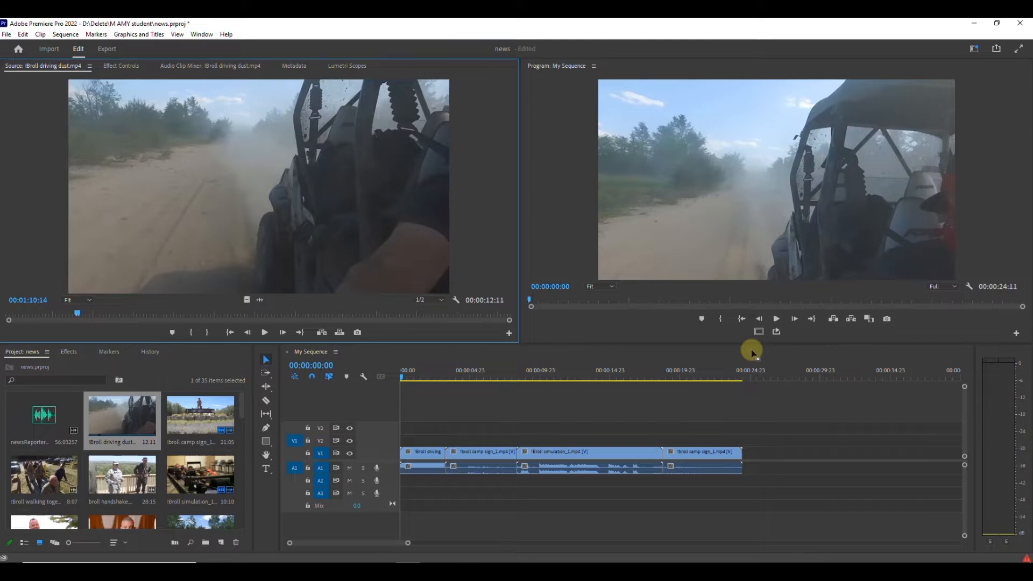
# Step: Switch to the Captions and Graphics workspace
pyautogui.moveTo(403, 373); pyautogui.dragTo(370, 406)
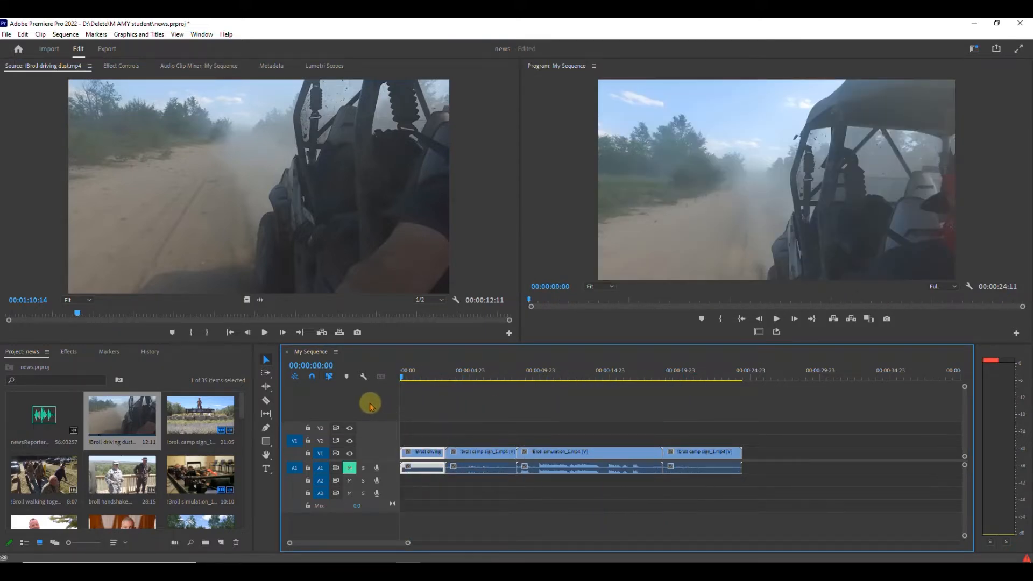
pyautogui.scroll(-2, 121, 471)
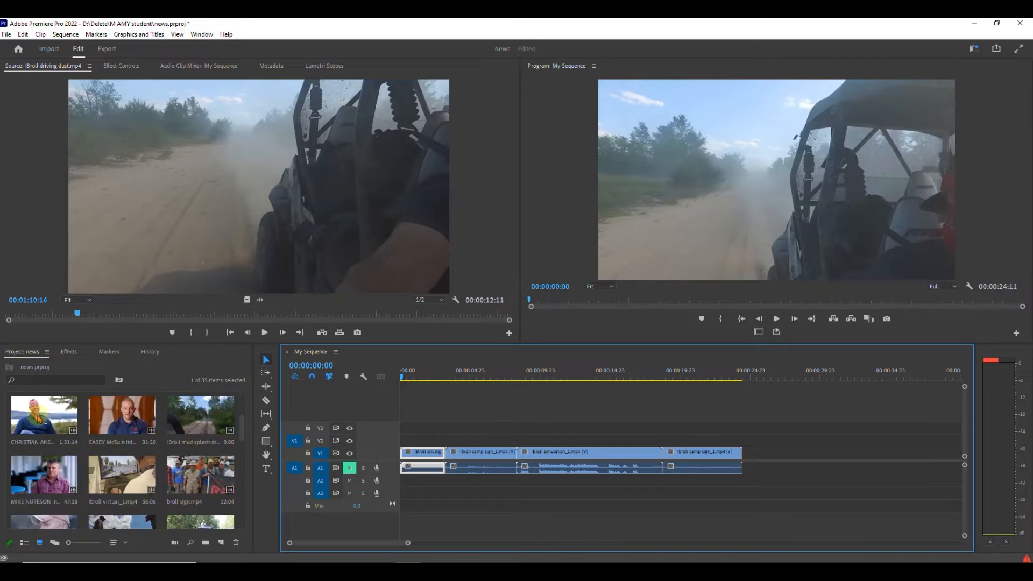
pyautogui.click(39, 418)
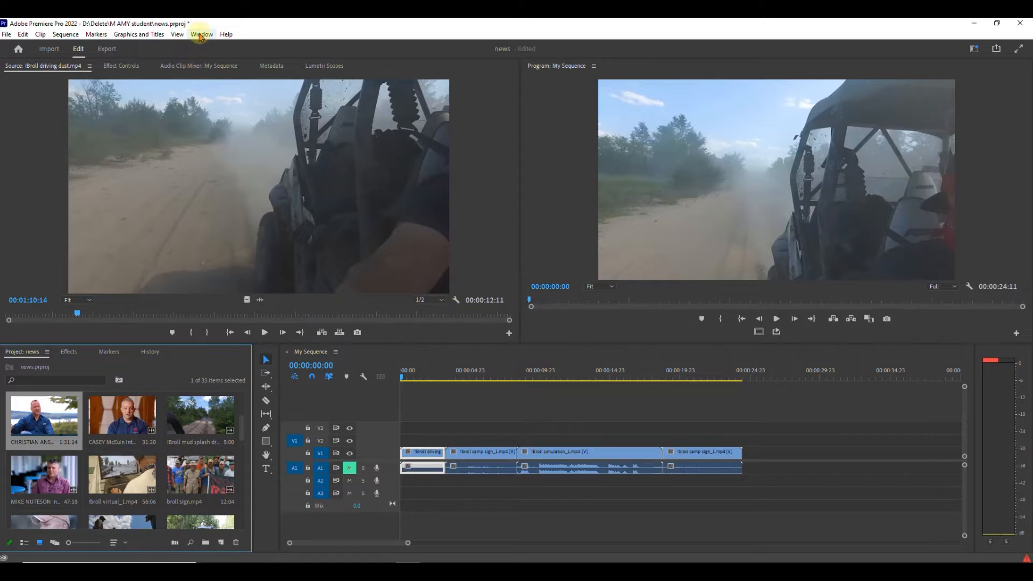
pyautogui.click(201, 35)
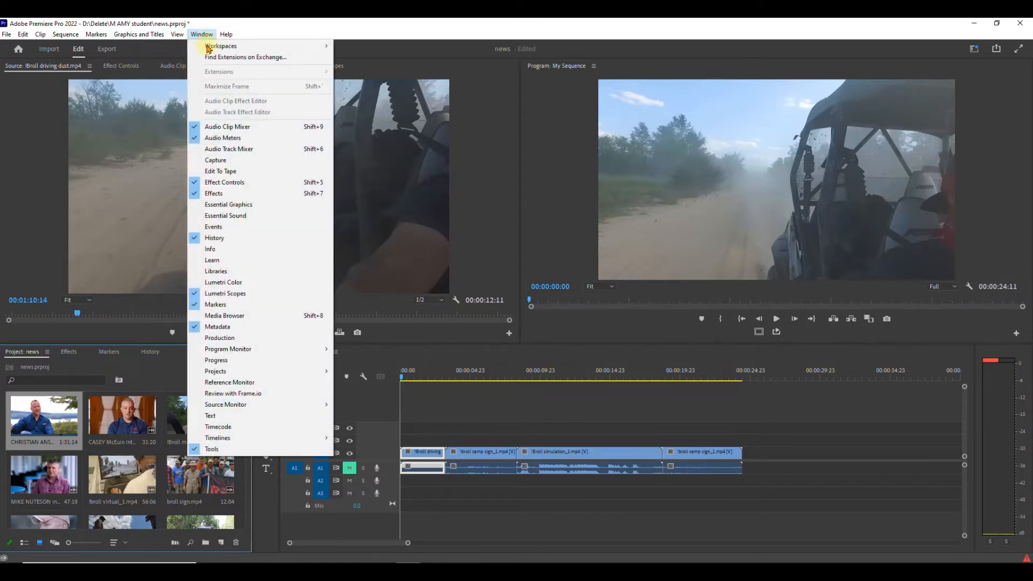
pyautogui.moveTo(213, 46)
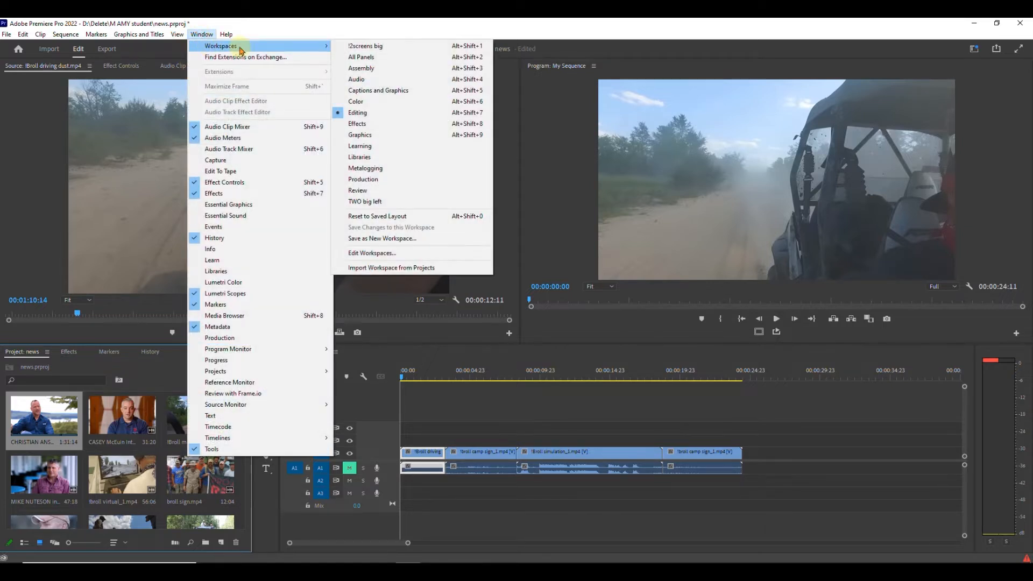
pyautogui.click(372, 92)
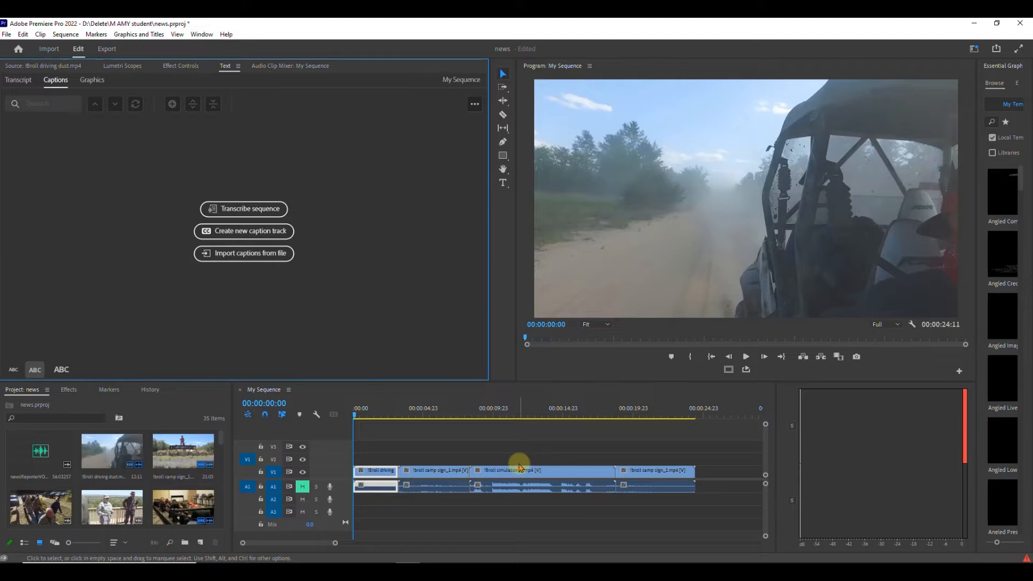
# Step: Create a new sequence from the lakeside interview clip of the man in the blue shirt
pyautogui.scroll(-4, 48, 484)
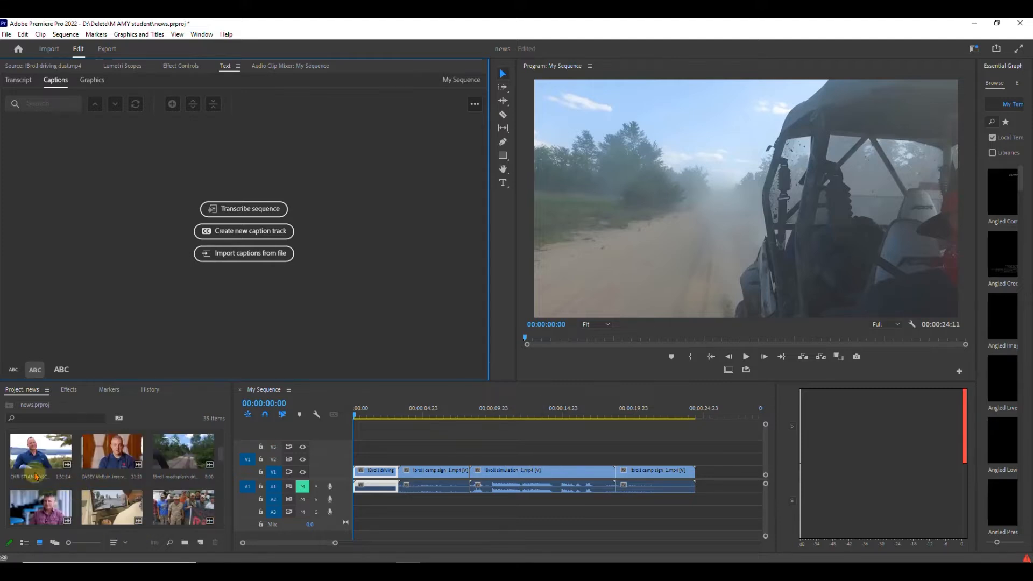
pyautogui.click(24, 452)
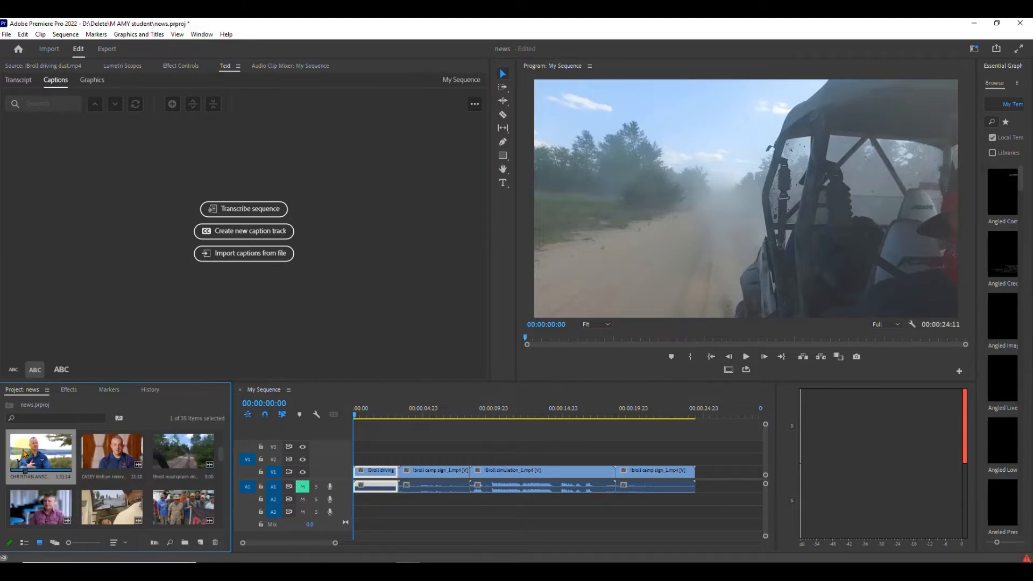
pyautogui.rightClick(25, 452)
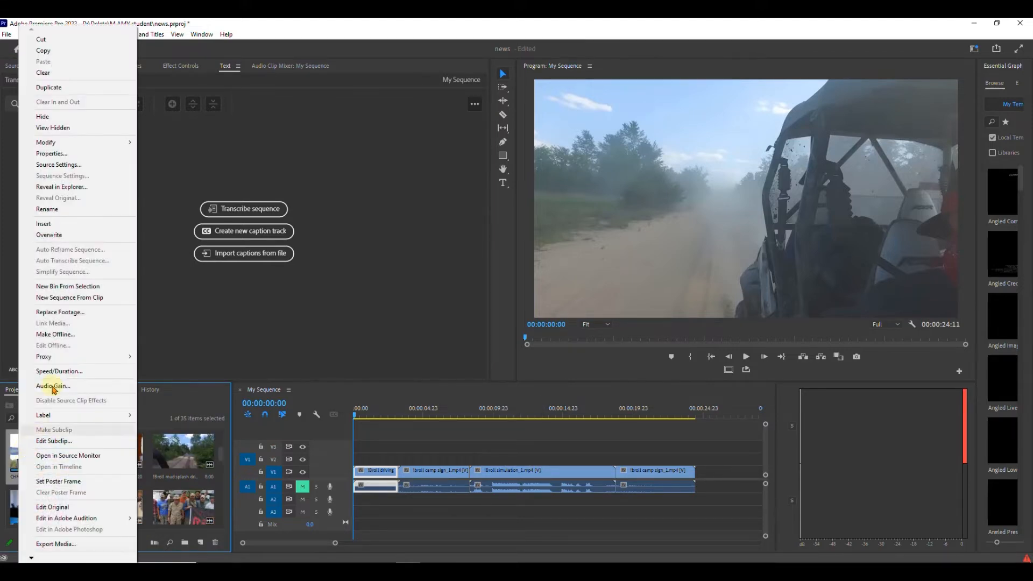
pyautogui.click(69, 298)
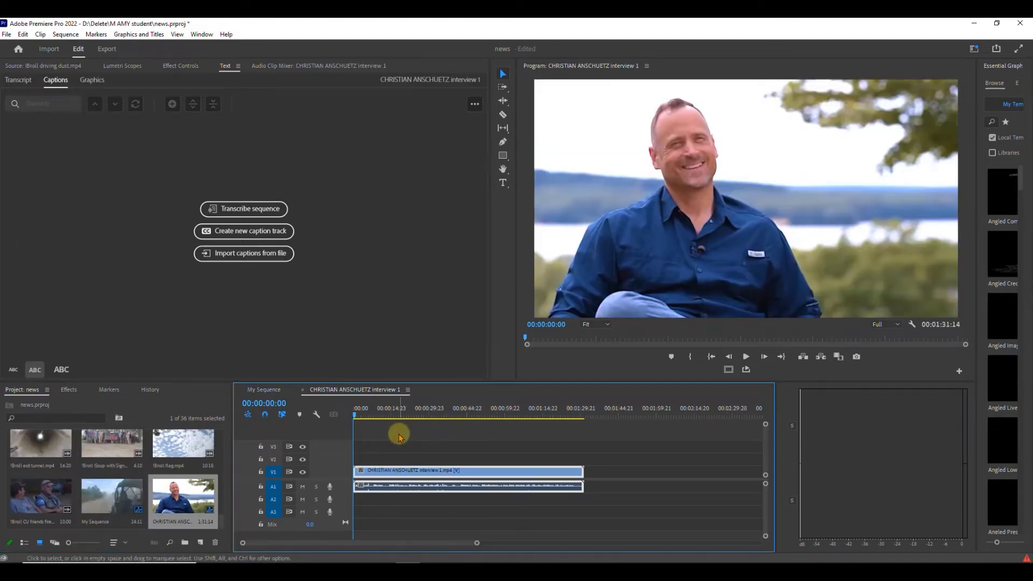
pyautogui.scroll(-3, 85, 498)
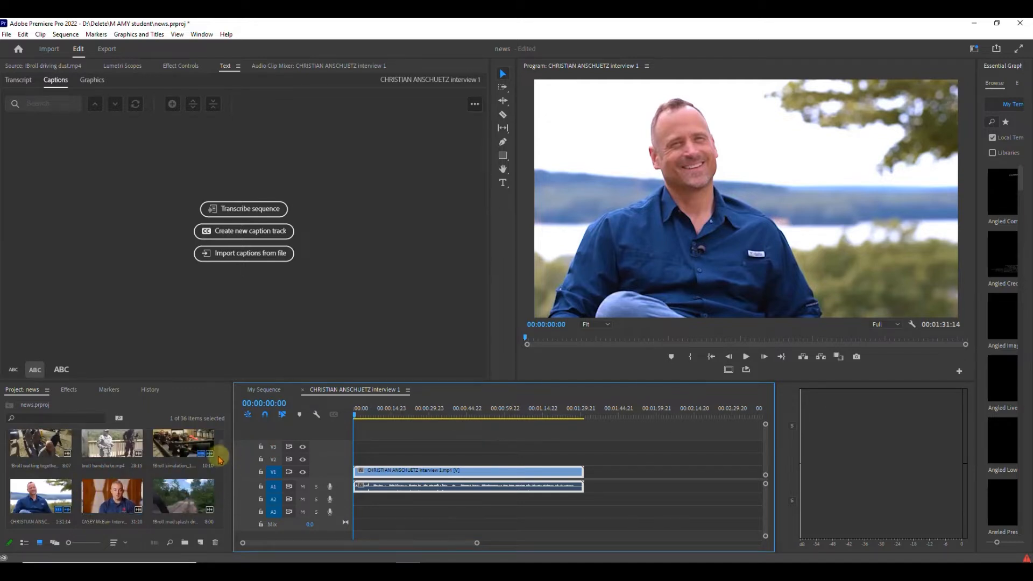
pyautogui.moveTo(219, 451); pyautogui.dragTo(220, 455)
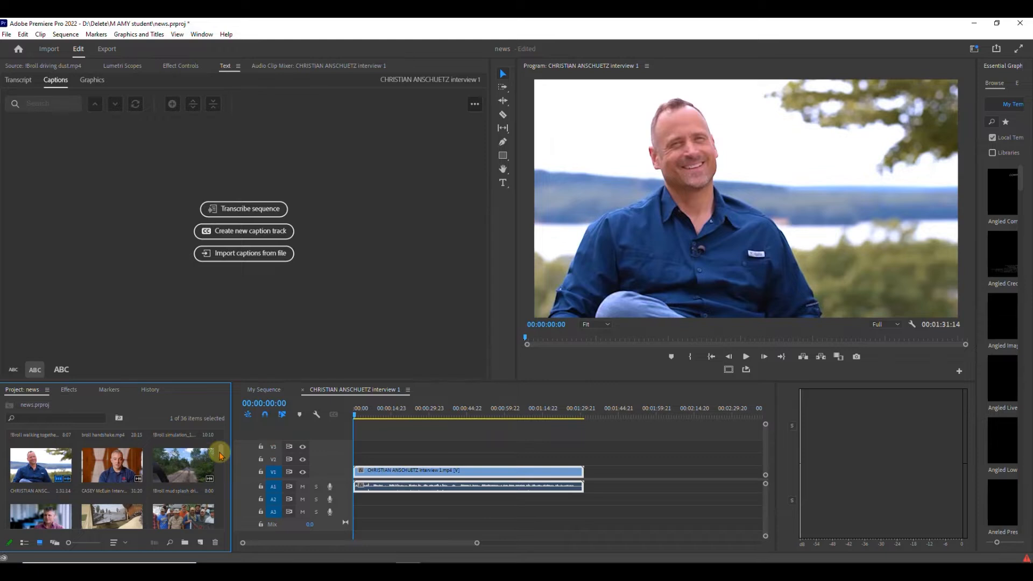
pyautogui.moveTo(132, 465); pyautogui.dragTo(588, 478)
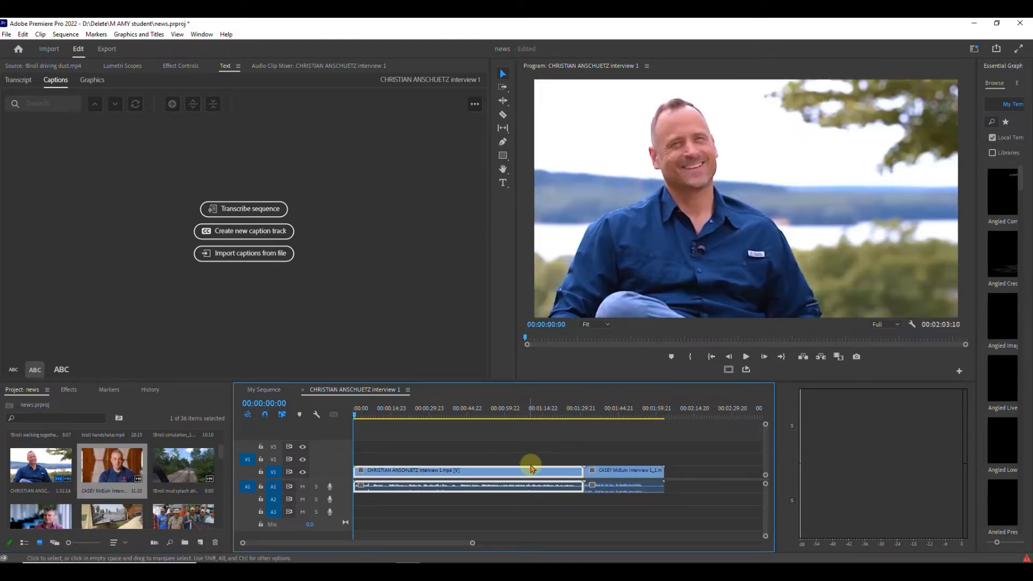
pyautogui.click(611, 487)
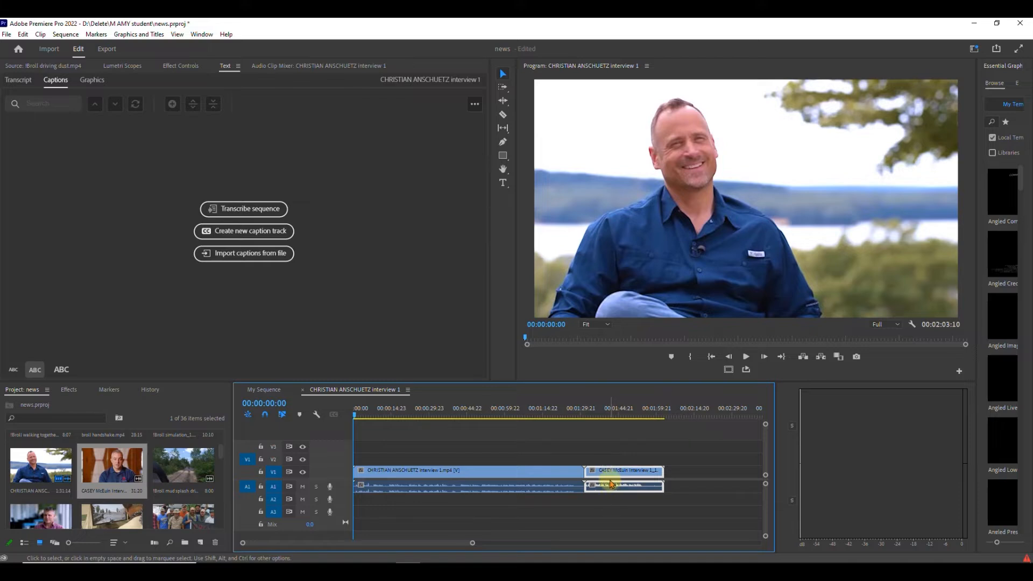
pyautogui.press('Delete')
# Step: Transcribe the interview sequence in English from the Mix audio track, recognizing when different speakers are talking
pyautogui.click(513, 470)
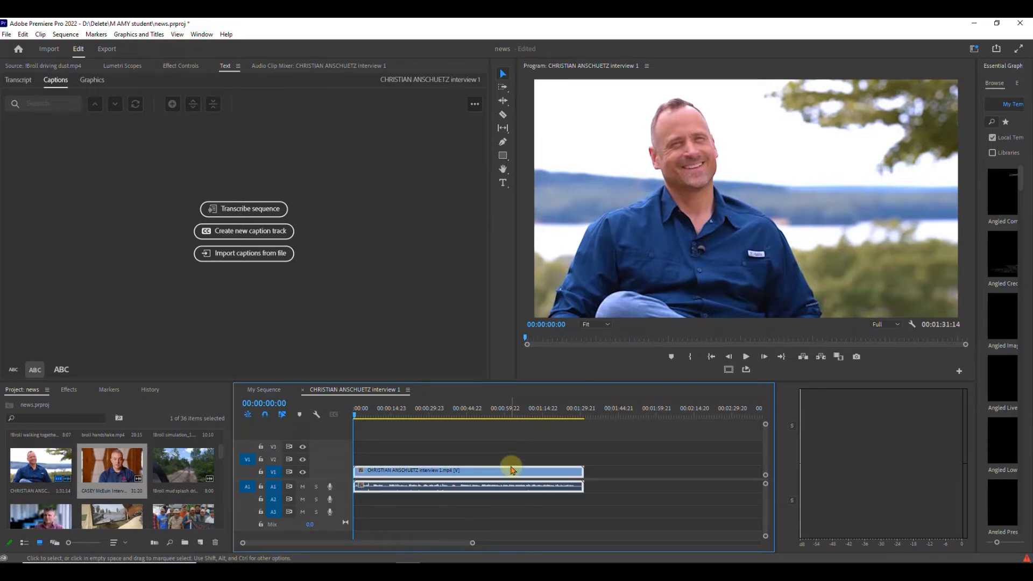
pyautogui.click(248, 210)
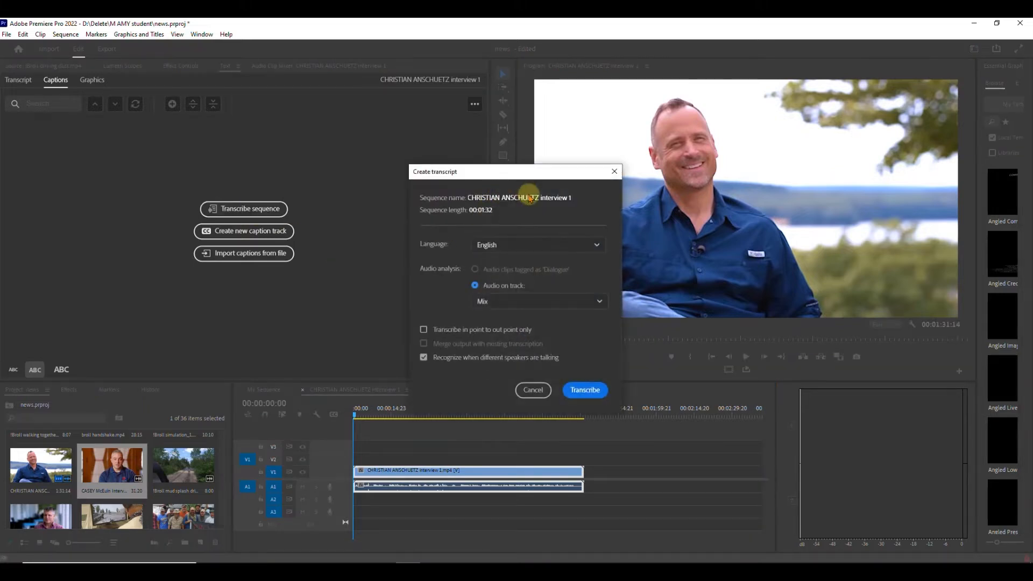
pyautogui.click(504, 302)
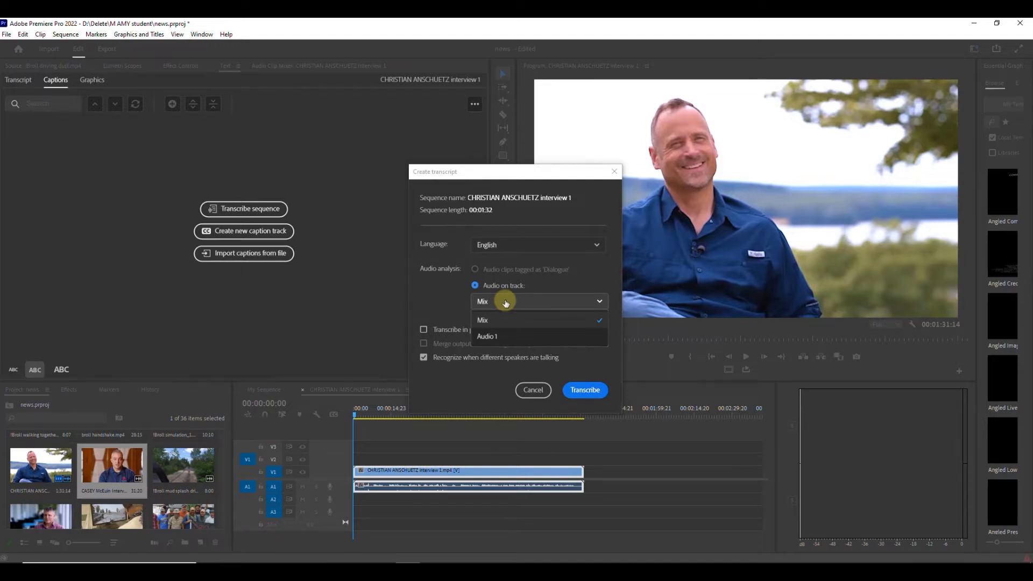
pyautogui.click(504, 303)
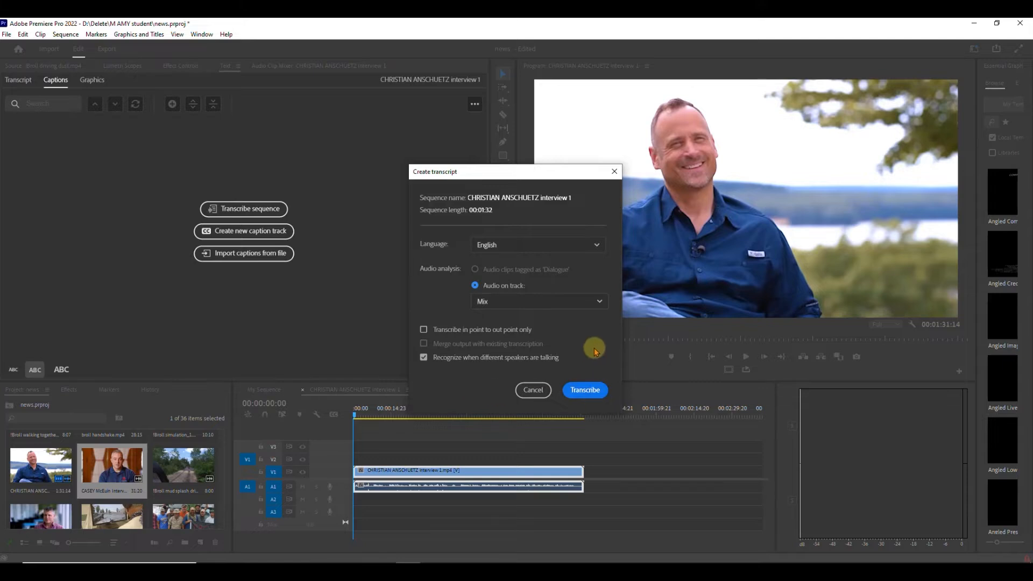
pyautogui.click(580, 392)
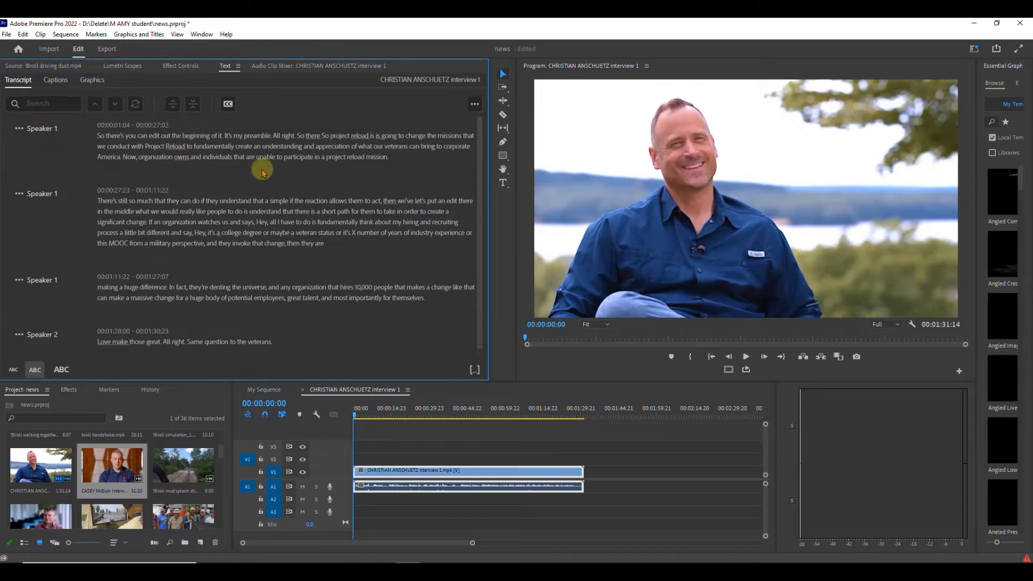
# Step: Jump through the interview by selecting words in the first two transcript paragraphs, and check the transcript's export and spelling options
pyautogui.click(141, 136)
pyautogui.click(155, 135)
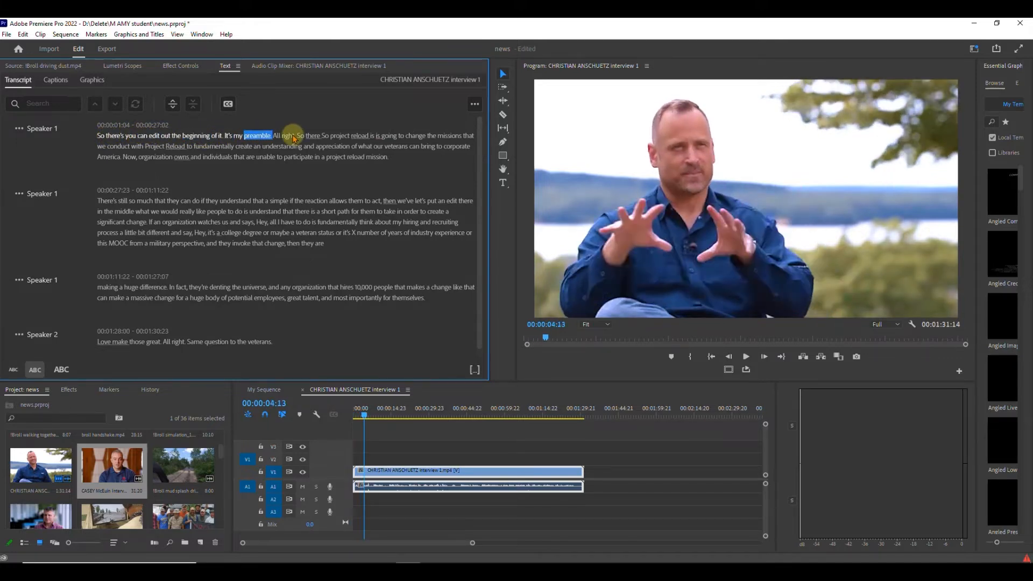
pyautogui.click(326, 137)
pyautogui.click(367, 137)
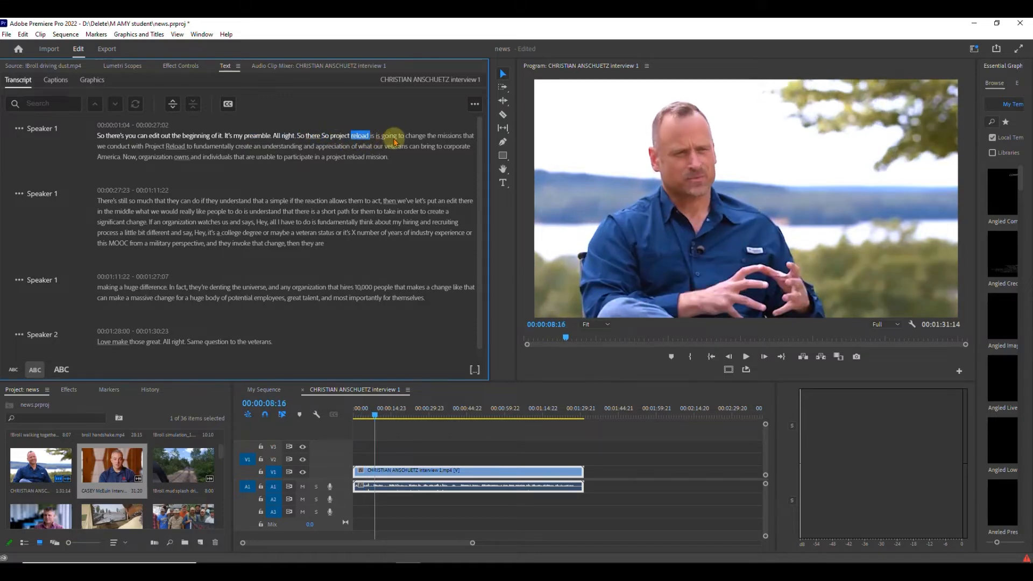
pyautogui.click(394, 136)
pyautogui.click(412, 135)
pyautogui.click(446, 137)
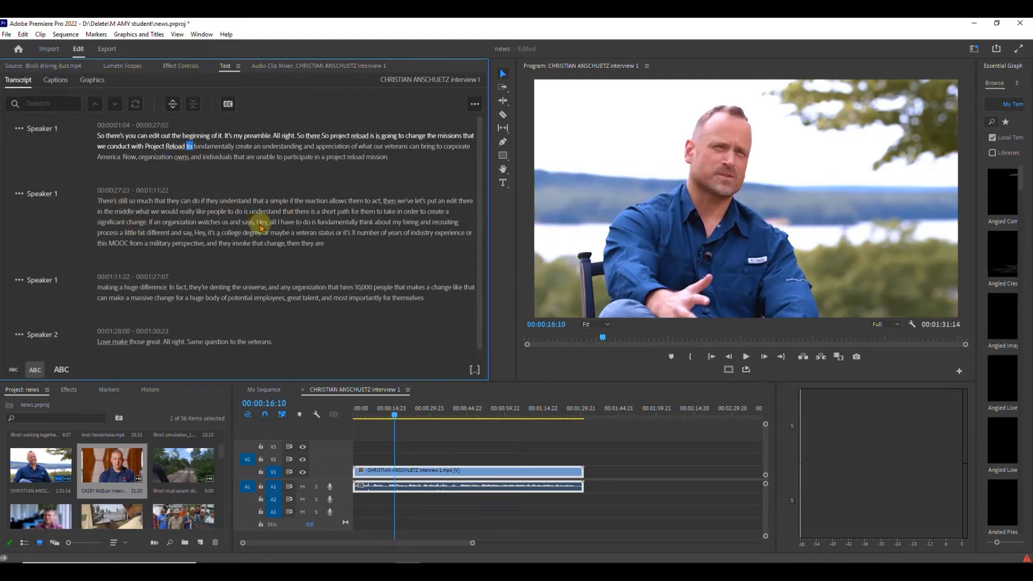
pyautogui.click(262, 222)
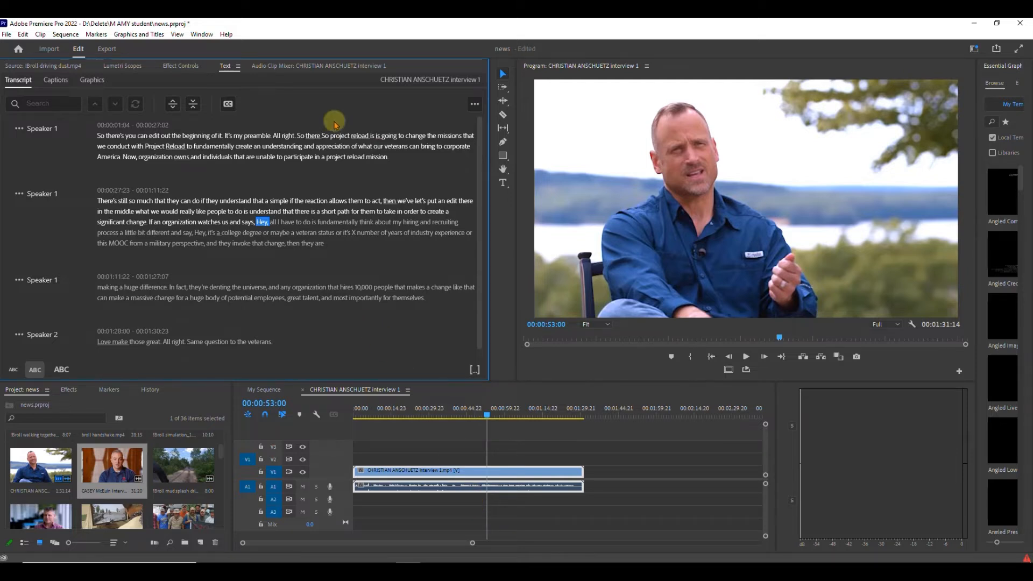
pyautogui.click(476, 105)
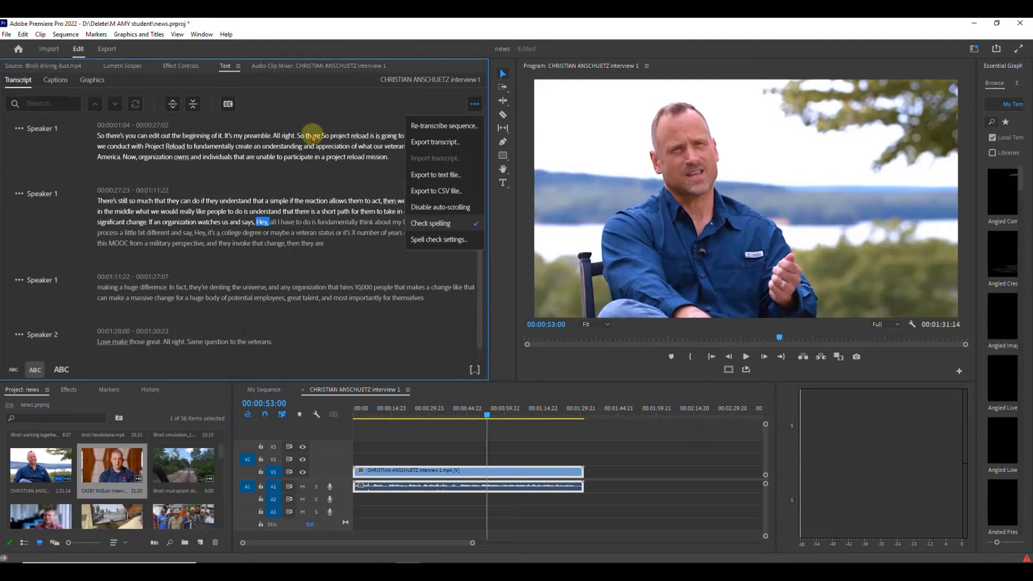
pyautogui.click(313, 136)
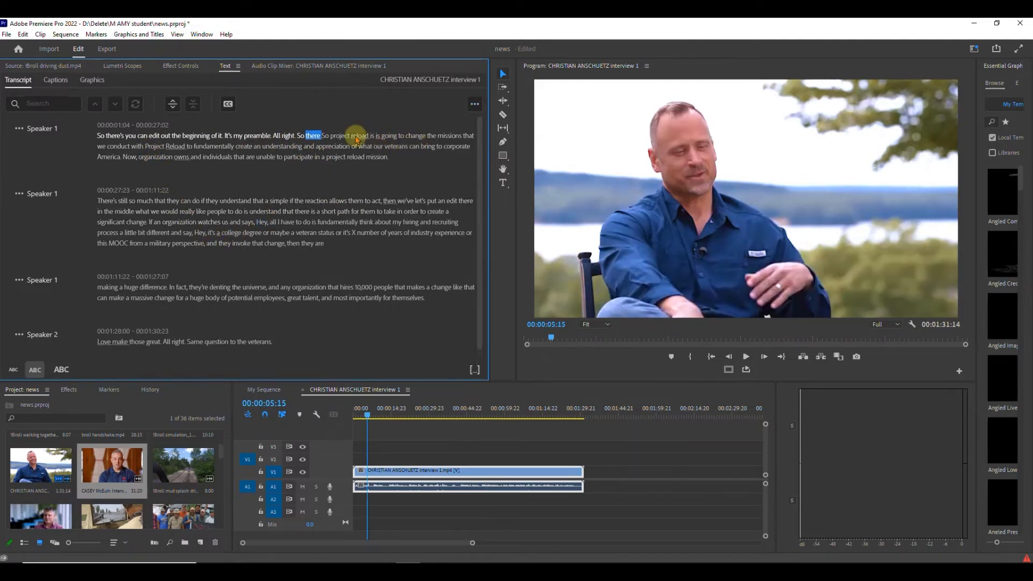
# Step: Correct "reload" to "Relo" in the first two mentions of the project name in the first transcript paragraph
pyautogui.click(360, 136)
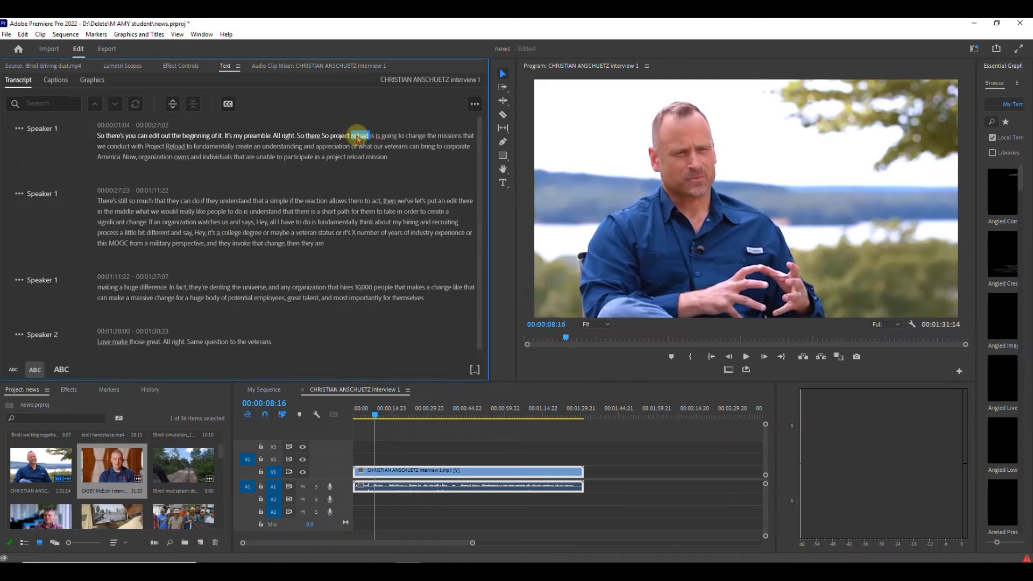
pyautogui.doubleClick(358, 137)
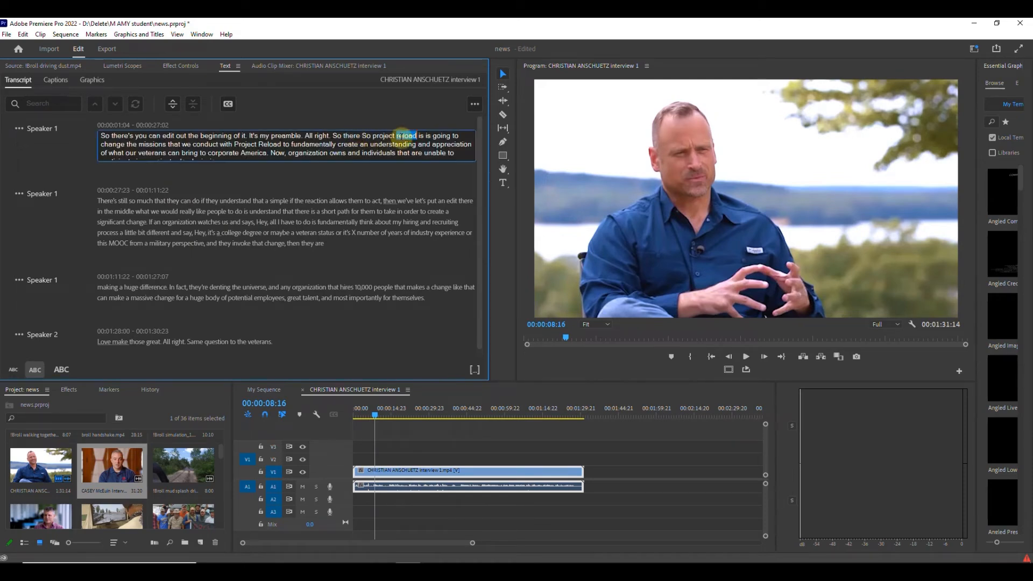
pyautogui.press('BackSpace')
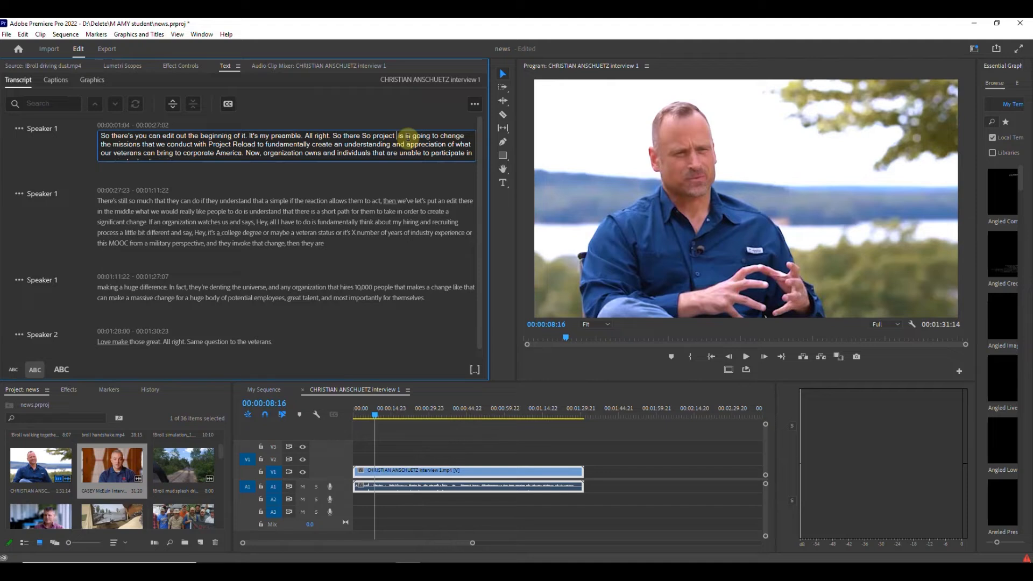
pyautogui.write('Relo')
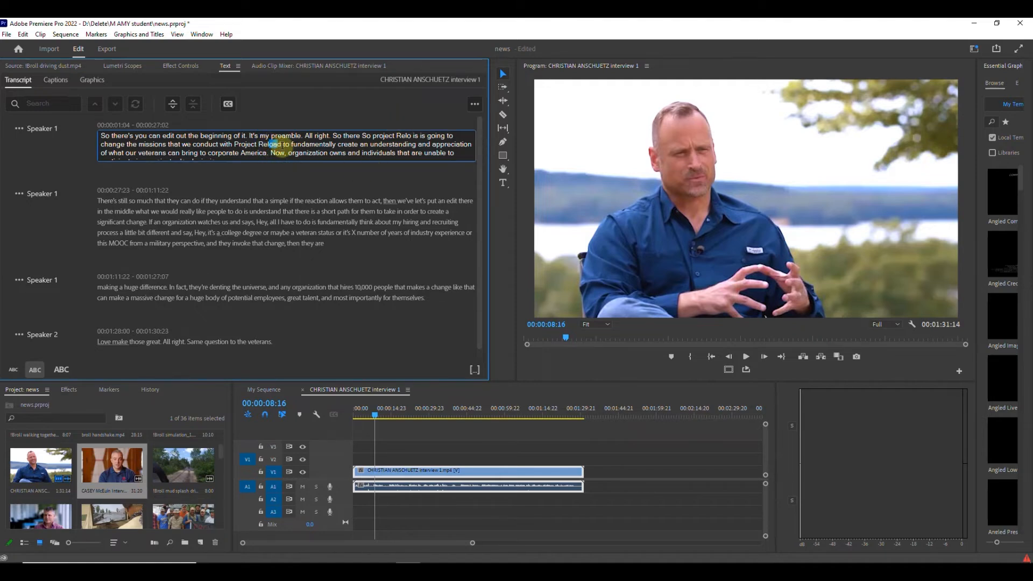
pyautogui.moveTo(282, 146); pyautogui.dragTo(273, 144)
pyautogui.press('BackSpace')
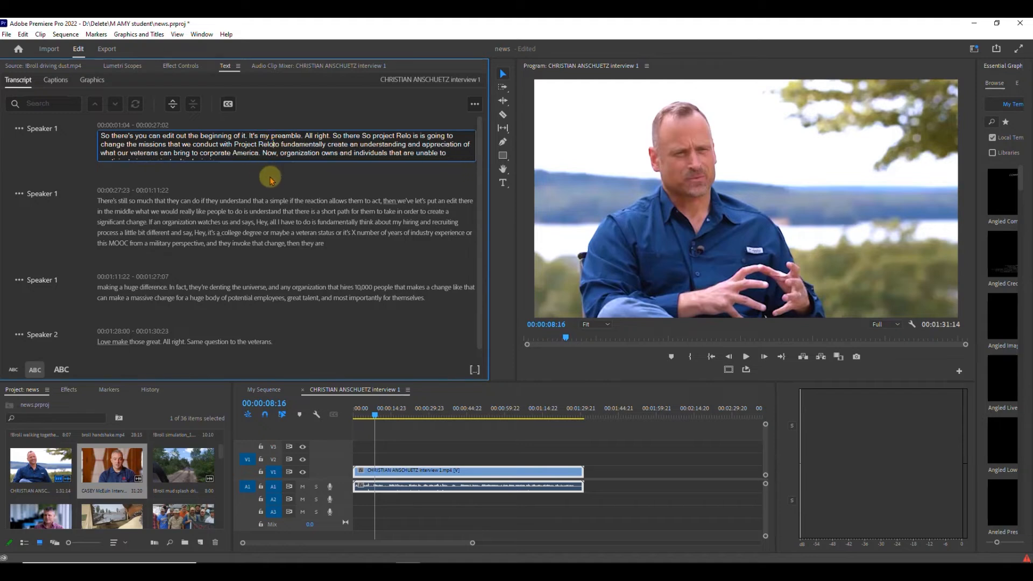
pyautogui.click(270, 178)
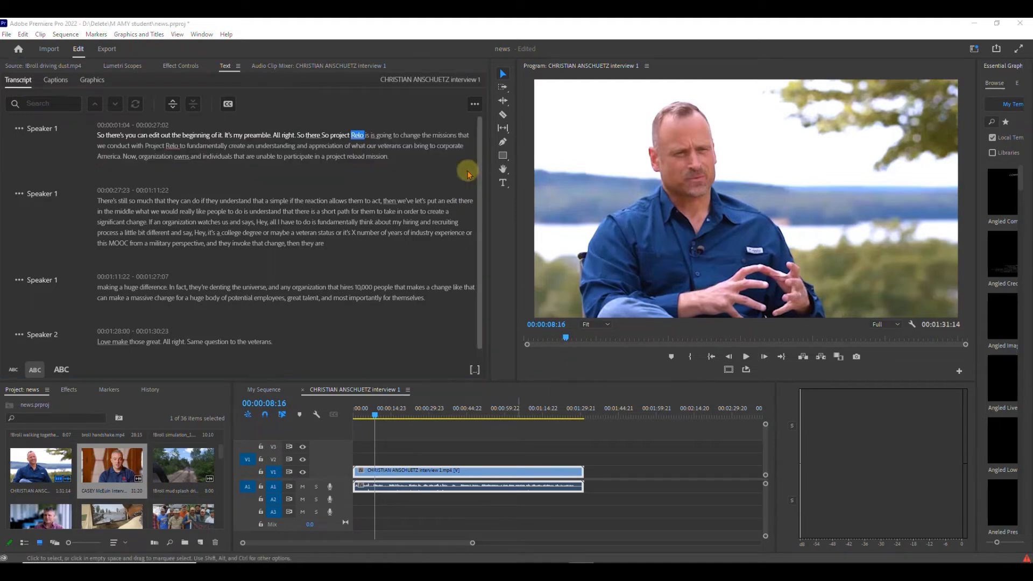
# Step: Create captions from the sequence transcript using the Subtitle default preset, with a maximum of 42 characters and double lines
pyautogui.moveTo(479, 139); pyautogui.dragTo(477, 194)
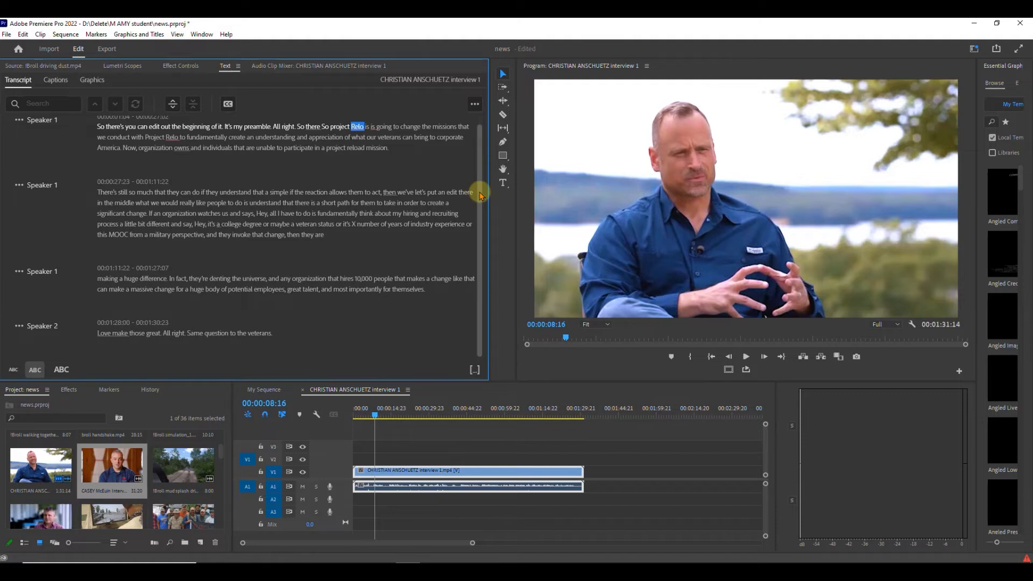
pyautogui.scroll(1, 476, 193)
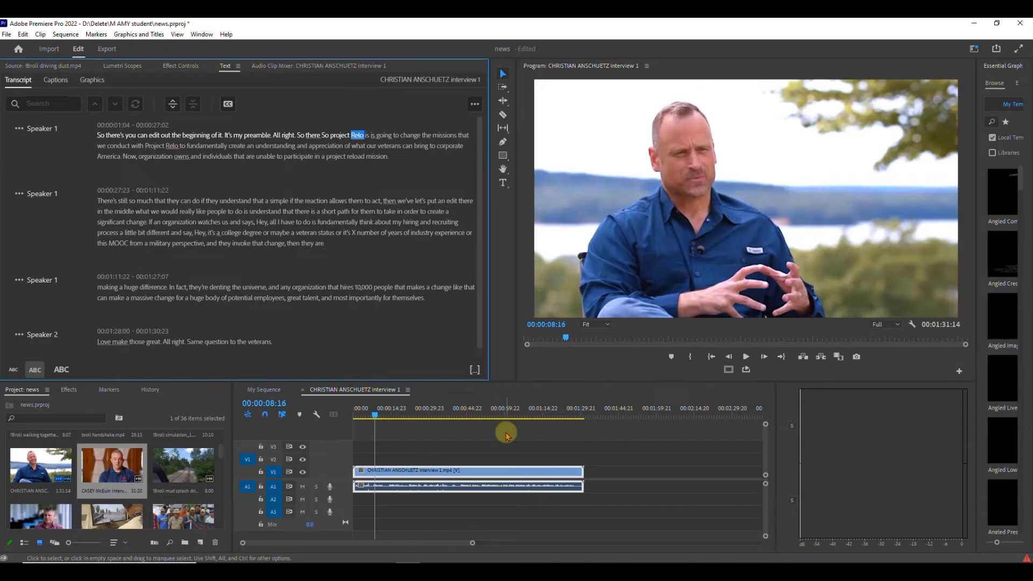
pyautogui.click(227, 105)
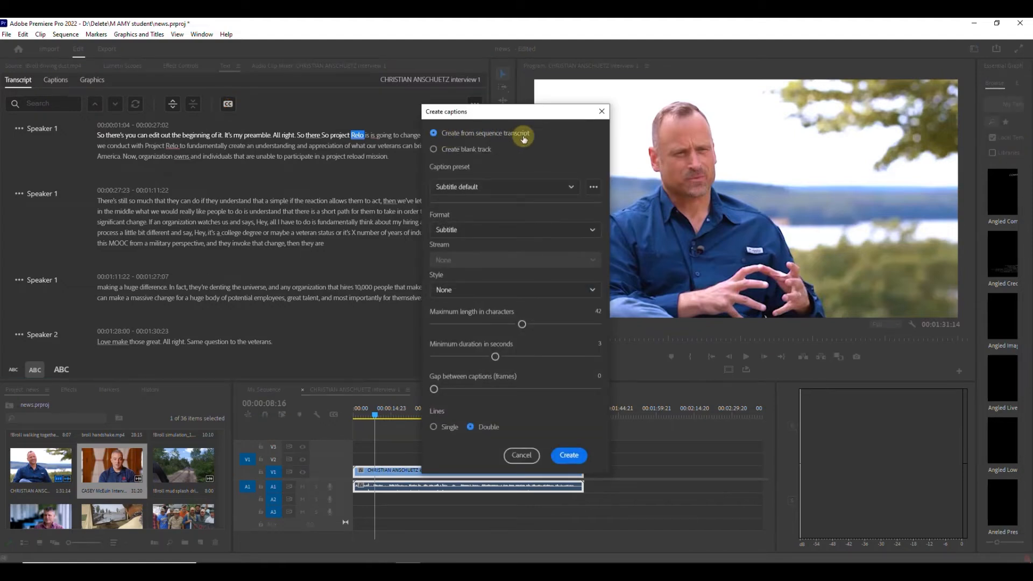
pyautogui.click(457, 187)
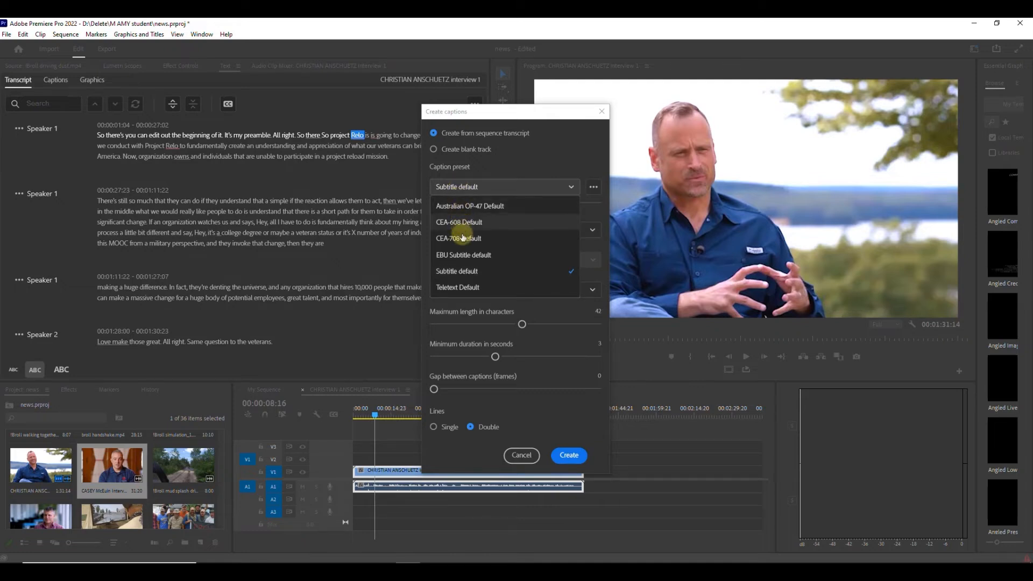
pyautogui.click(468, 272)
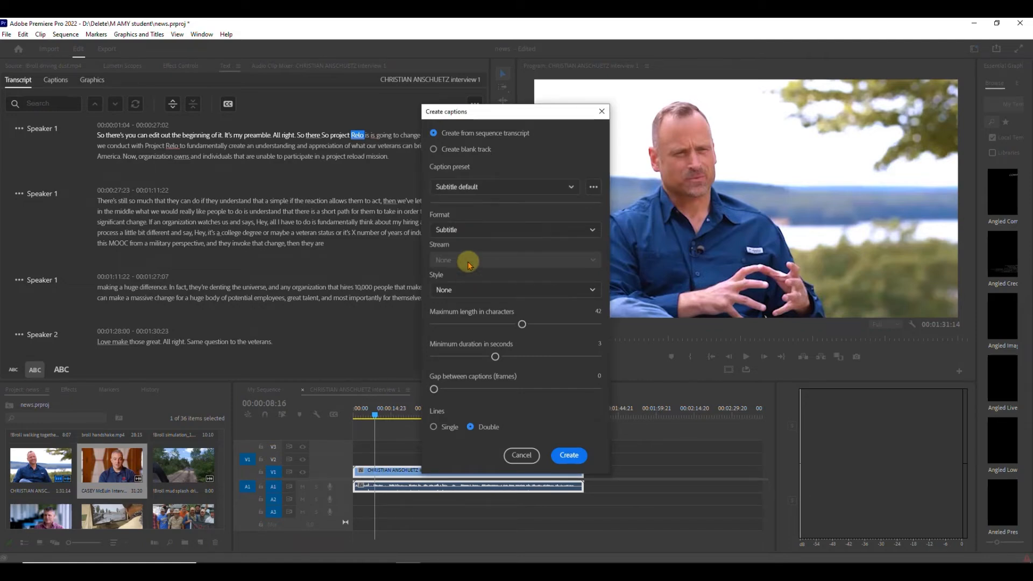
pyautogui.click(564, 456)
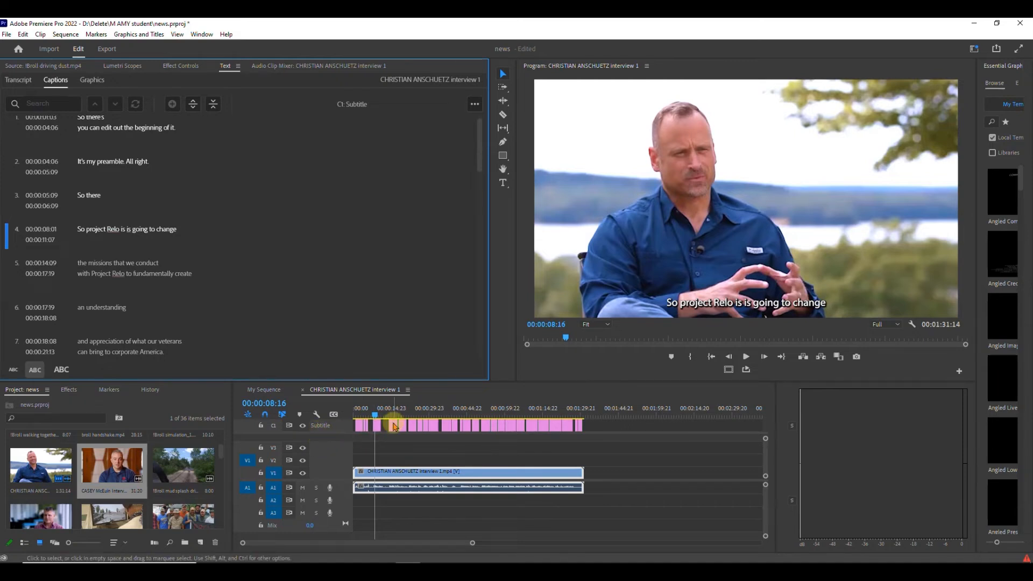
# Step: Play the captioned interview from the start of the sequence to about 00:00:15:09 to review the caption timing
pyautogui.press('=')
pyautogui.press('=')
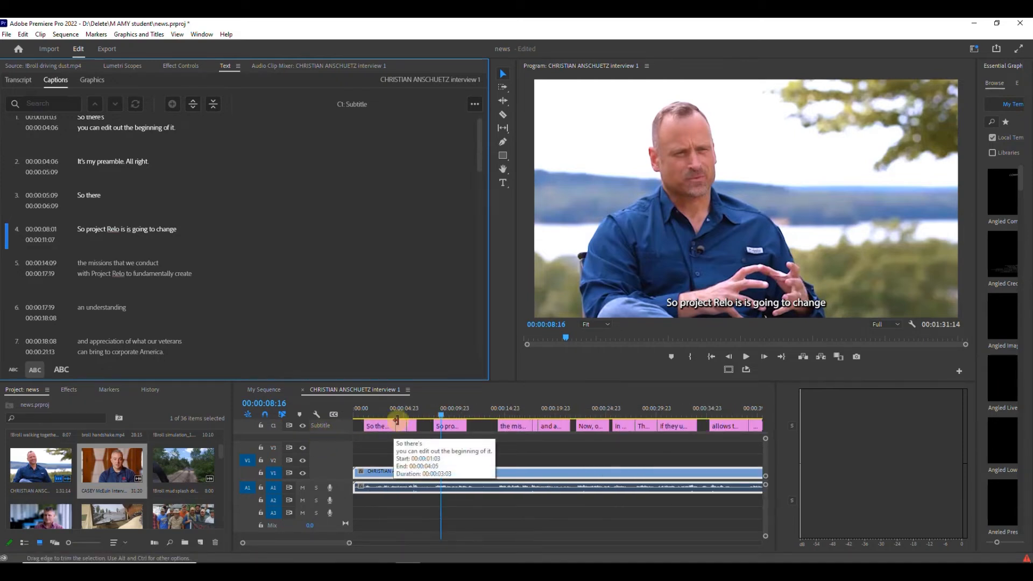
pyautogui.click(357, 414)
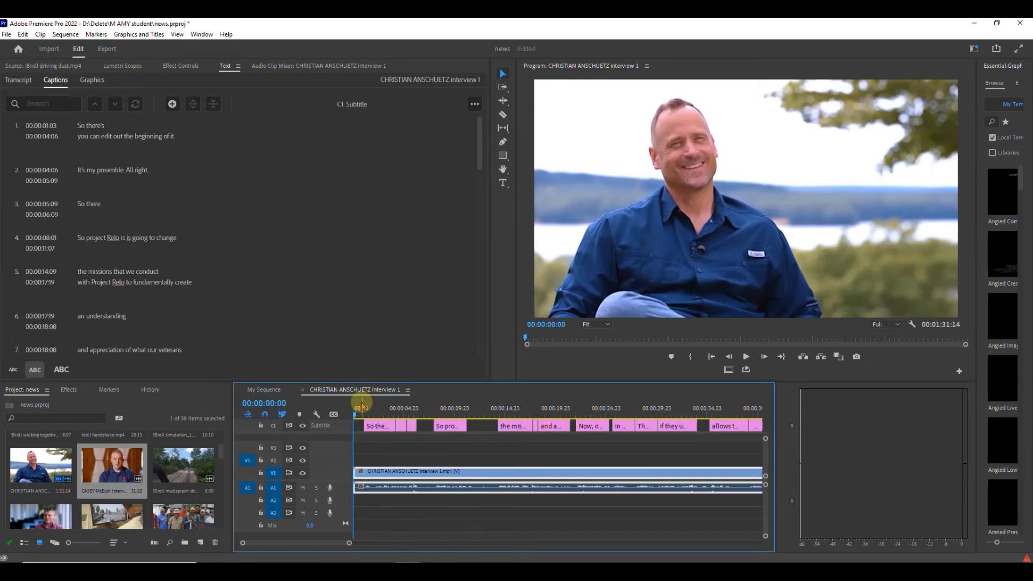
pyautogui.press('space')
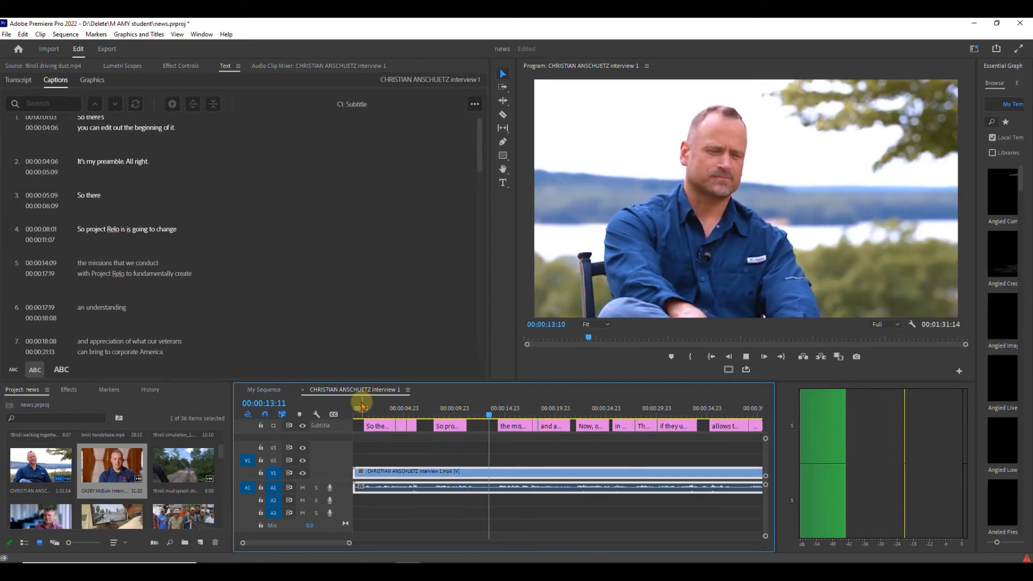
pyautogui.press('space')
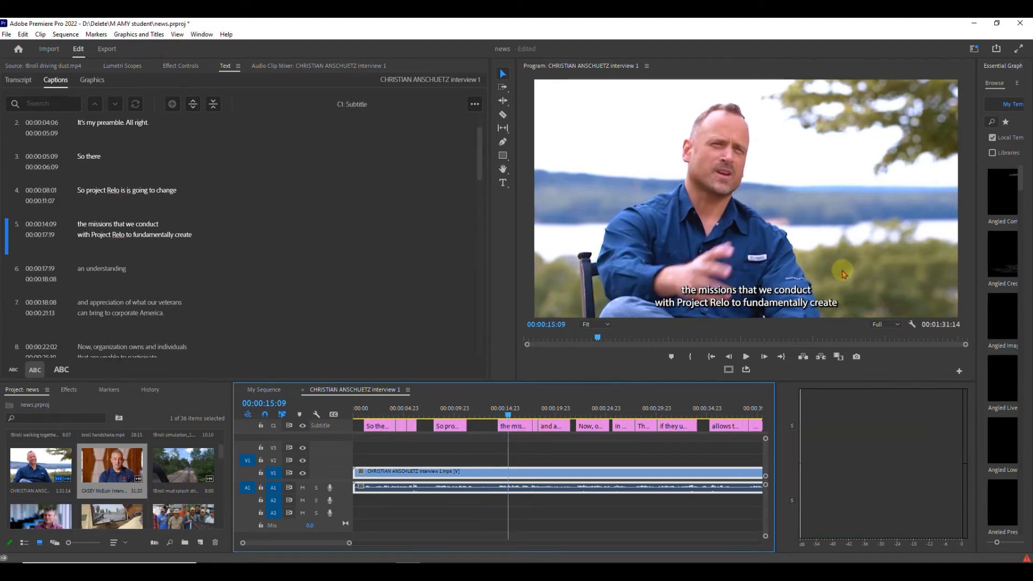
# Step: Split the interview clip at 00:00:11:07 and where the next caption begins, ripple delete the pause between, and toggle the subtitle track's visibility
pyautogui.moveTo(499, 414); pyautogui.dragTo(469, 415)
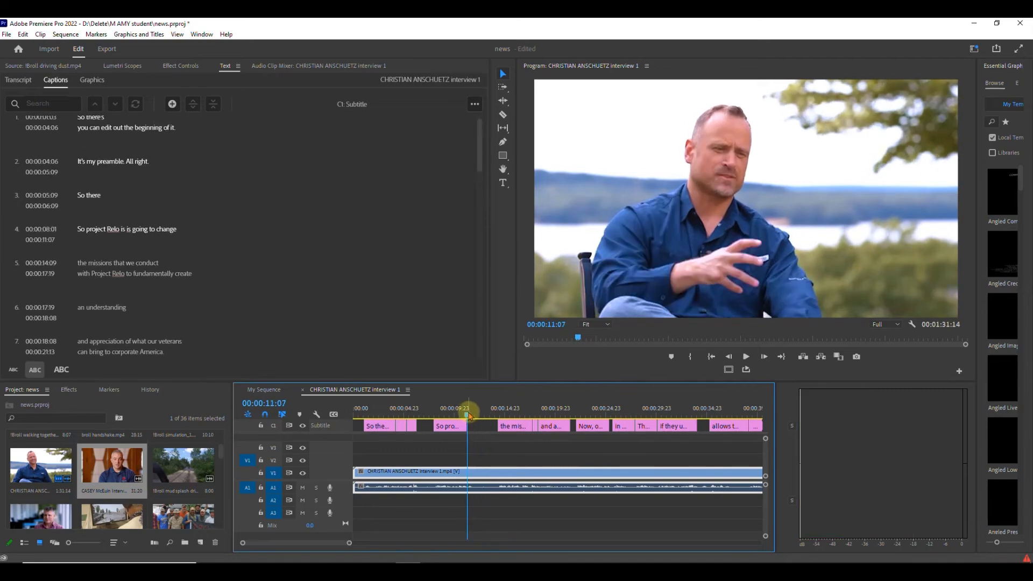
pyautogui.press('c')
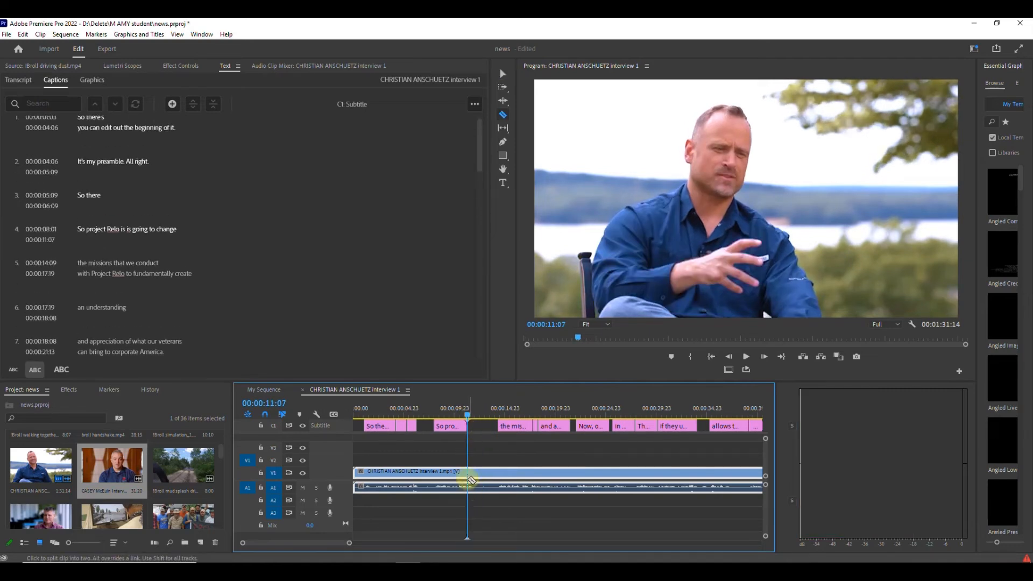
pyautogui.click(468, 472)
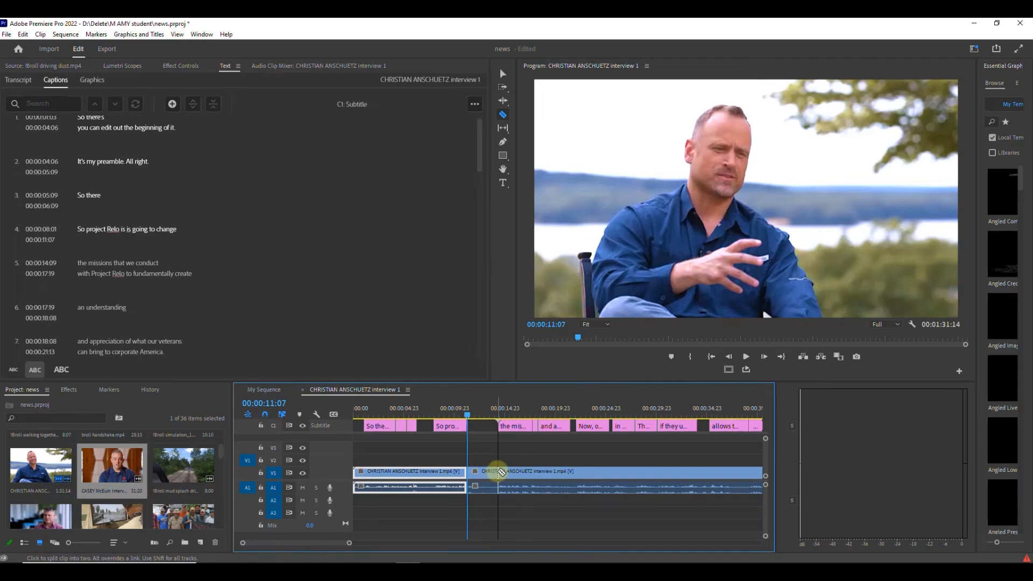
pyautogui.press('v')
pyautogui.click(480, 473)
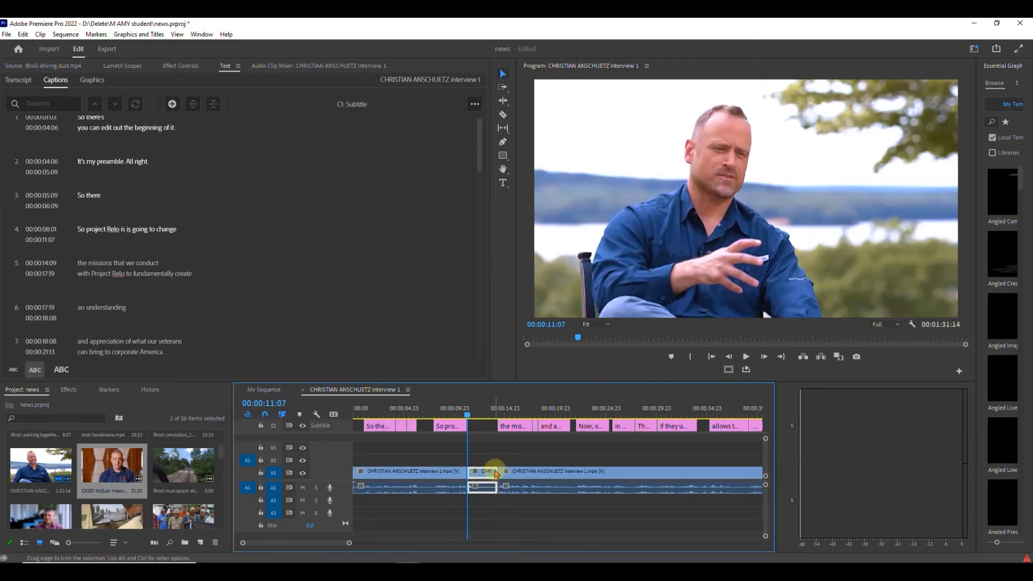
pyautogui.hotkey('shift', 'Delete')
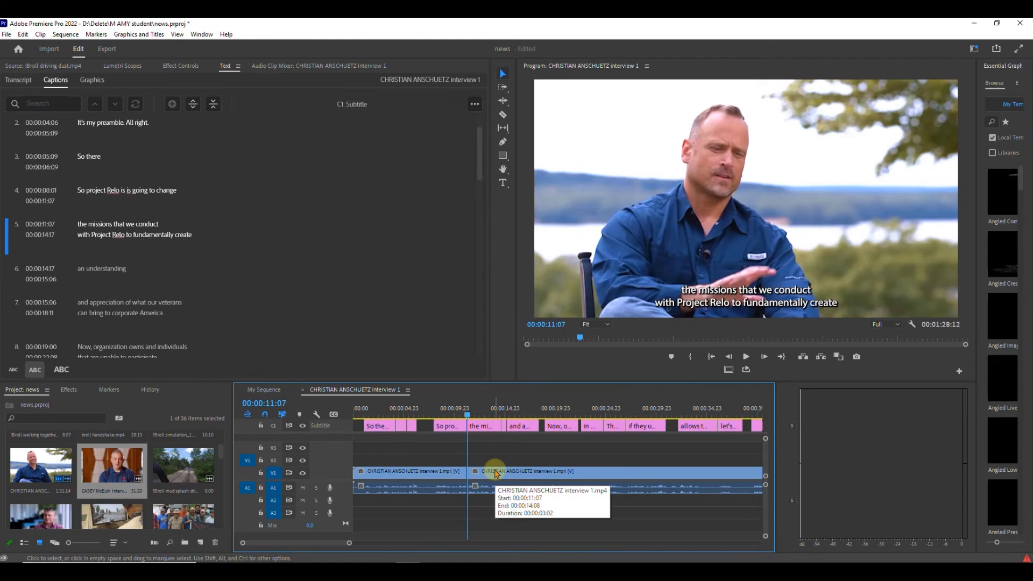
pyautogui.click(302, 426)
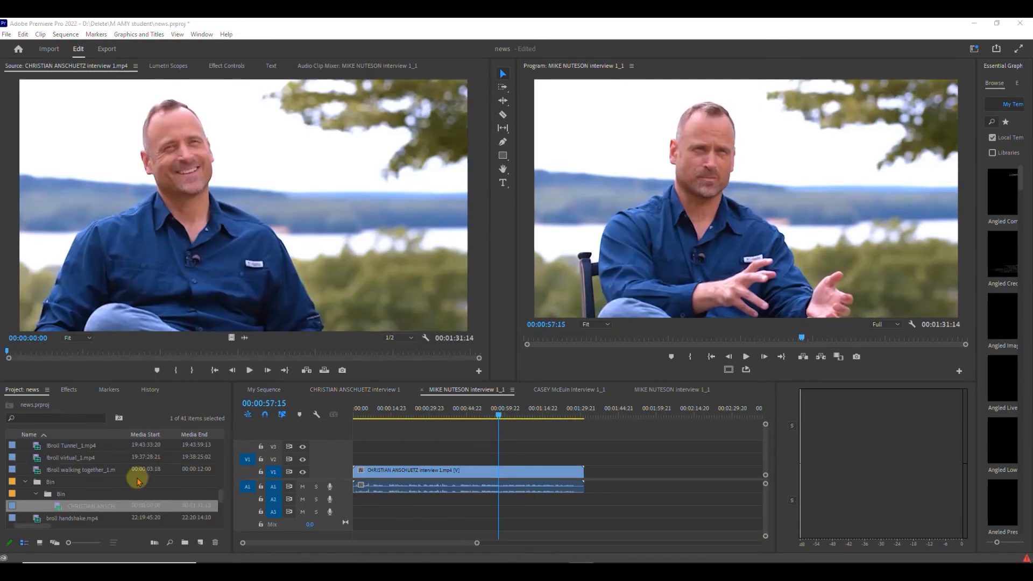
# Step: Transcribe the fresh, uncut interview sequence in English from the Mix audio track, recognizing when different speakers are talking
pyautogui.click(376, 470)
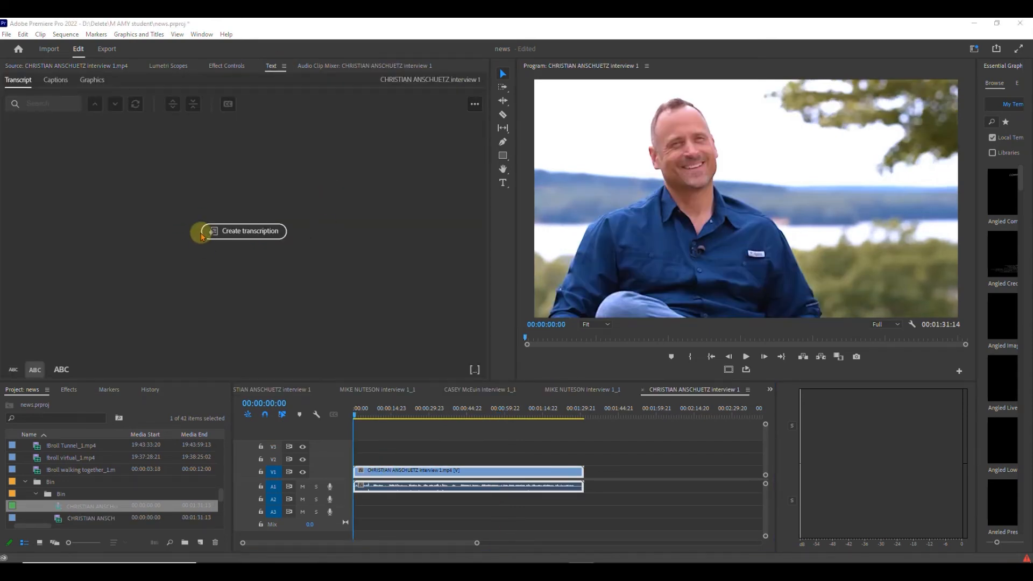
pyautogui.click(253, 231)
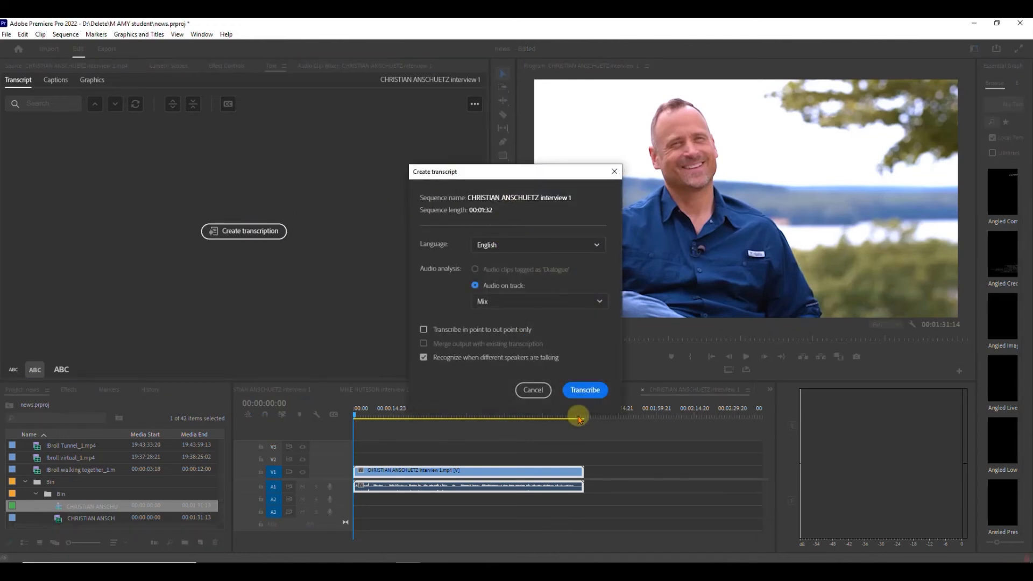
pyautogui.click(587, 389)
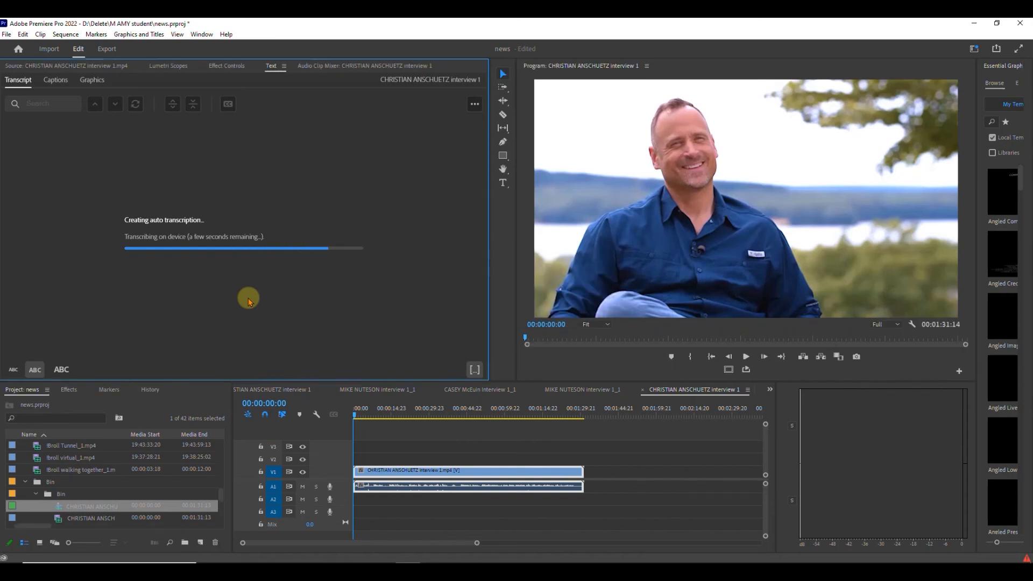
# Step: Enlarge the transcript text and play the interview from the word "change" through the marked pause in the first paragraph
pyautogui.click(61, 371)
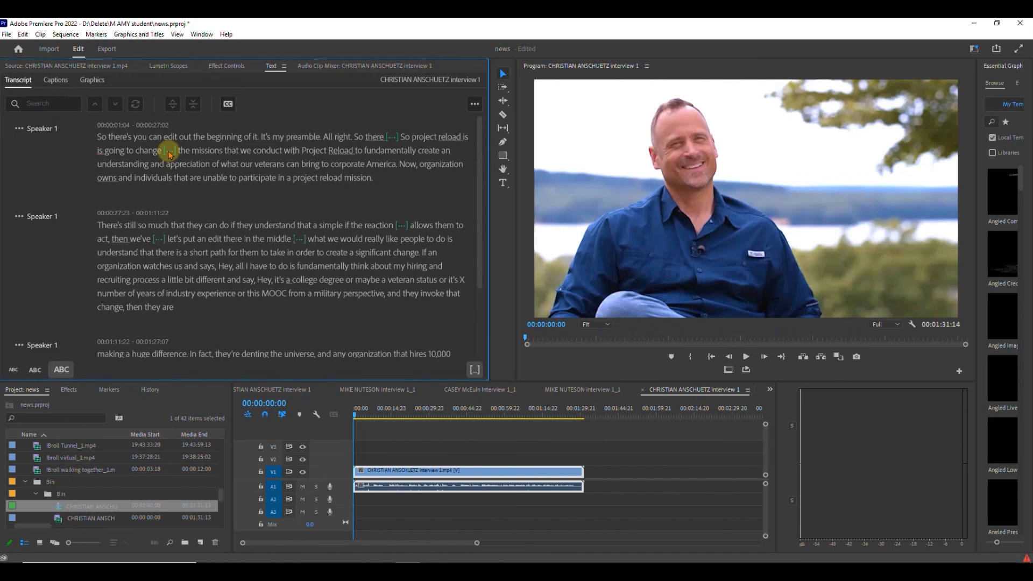
pyautogui.click(146, 151)
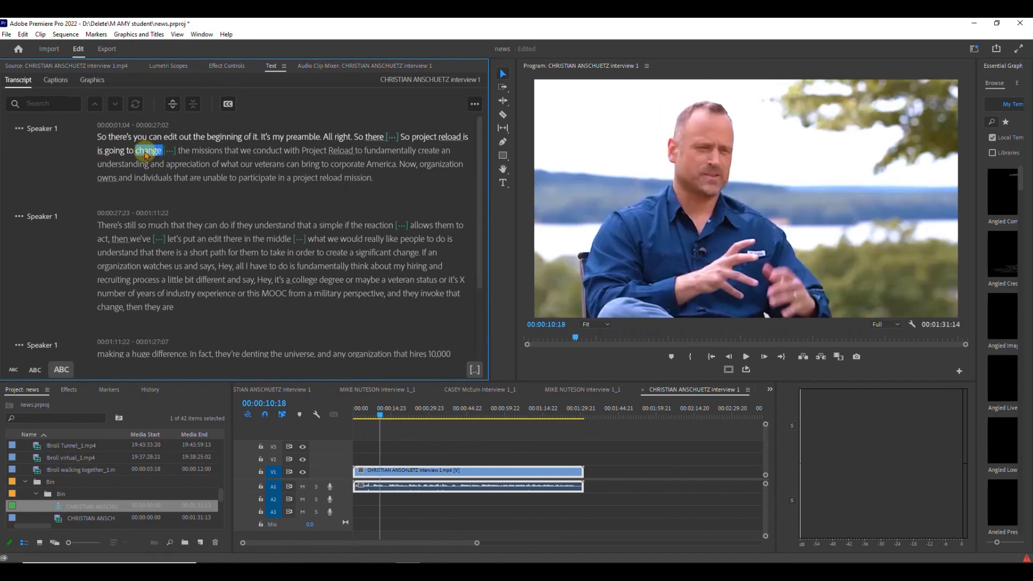
pyautogui.press('space')
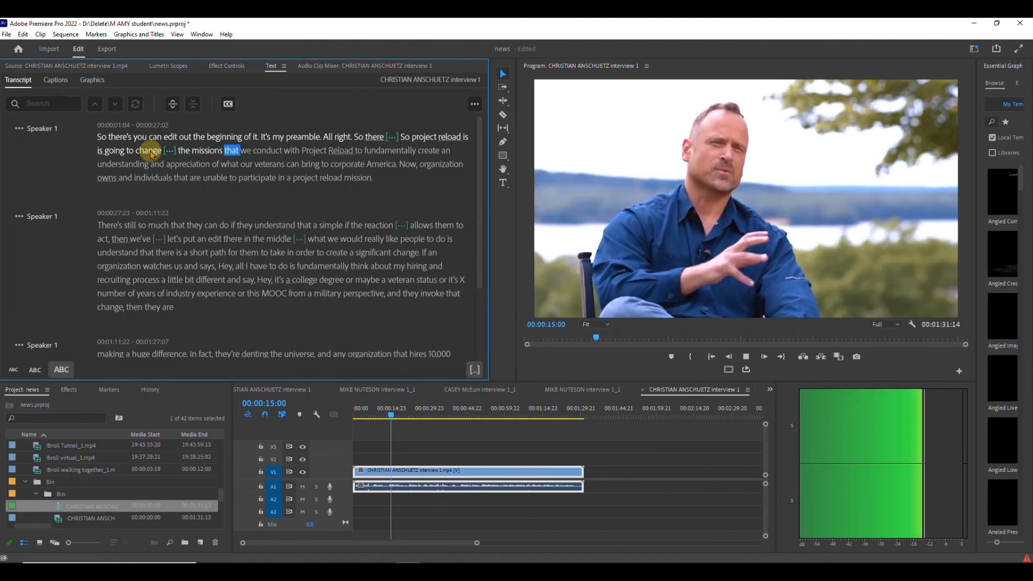
pyautogui.press('space')
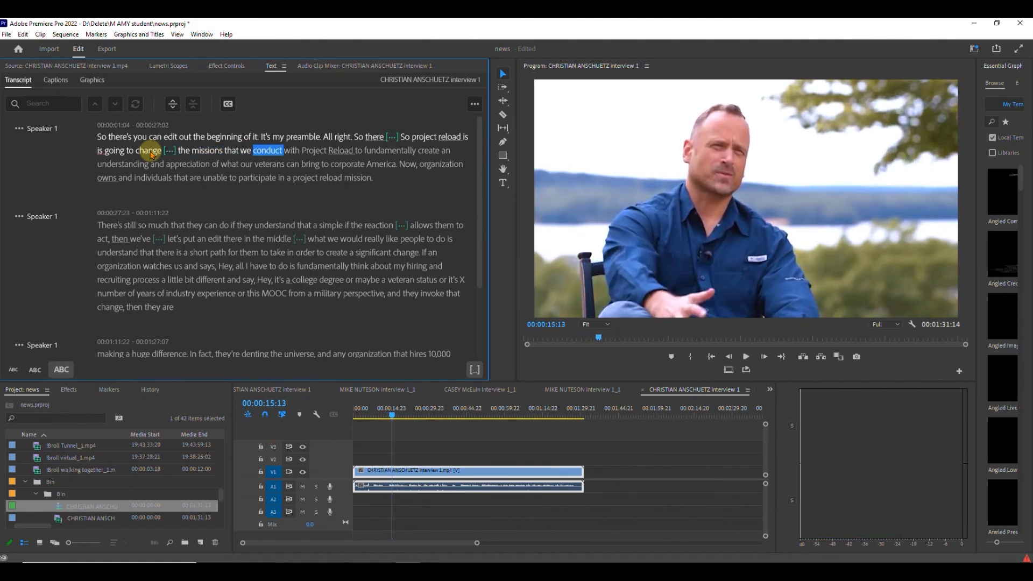
# Step: Jump to each of the three pauses marked in the second transcript paragraph
pyautogui.click(401, 225)
pyautogui.click(302, 236)
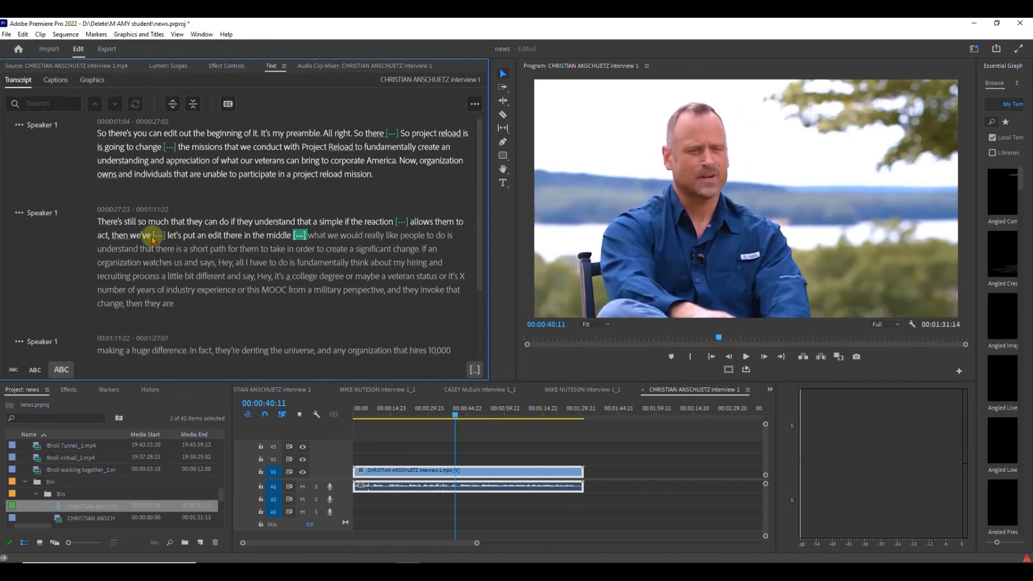
pyautogui.click(157, 235)
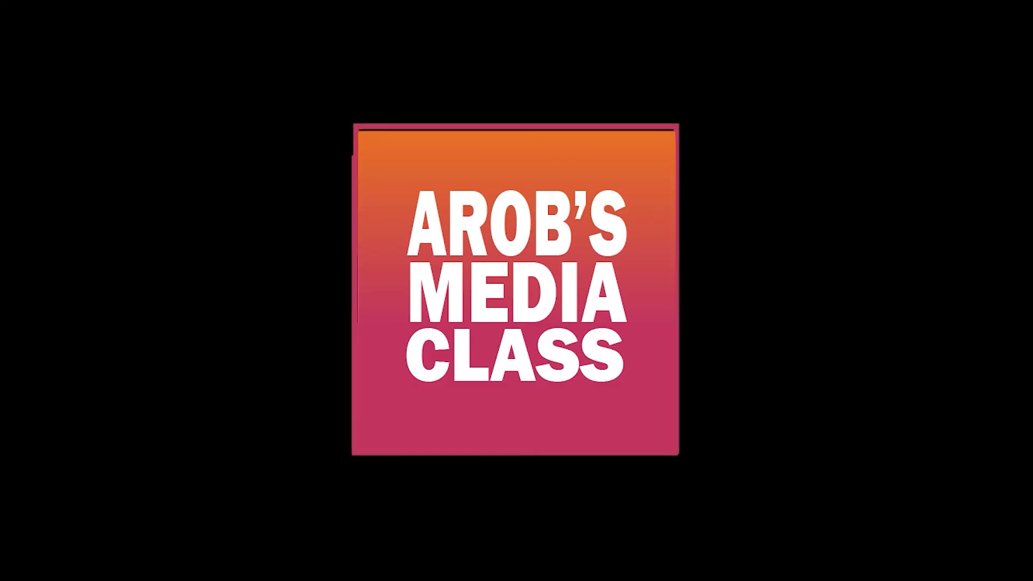